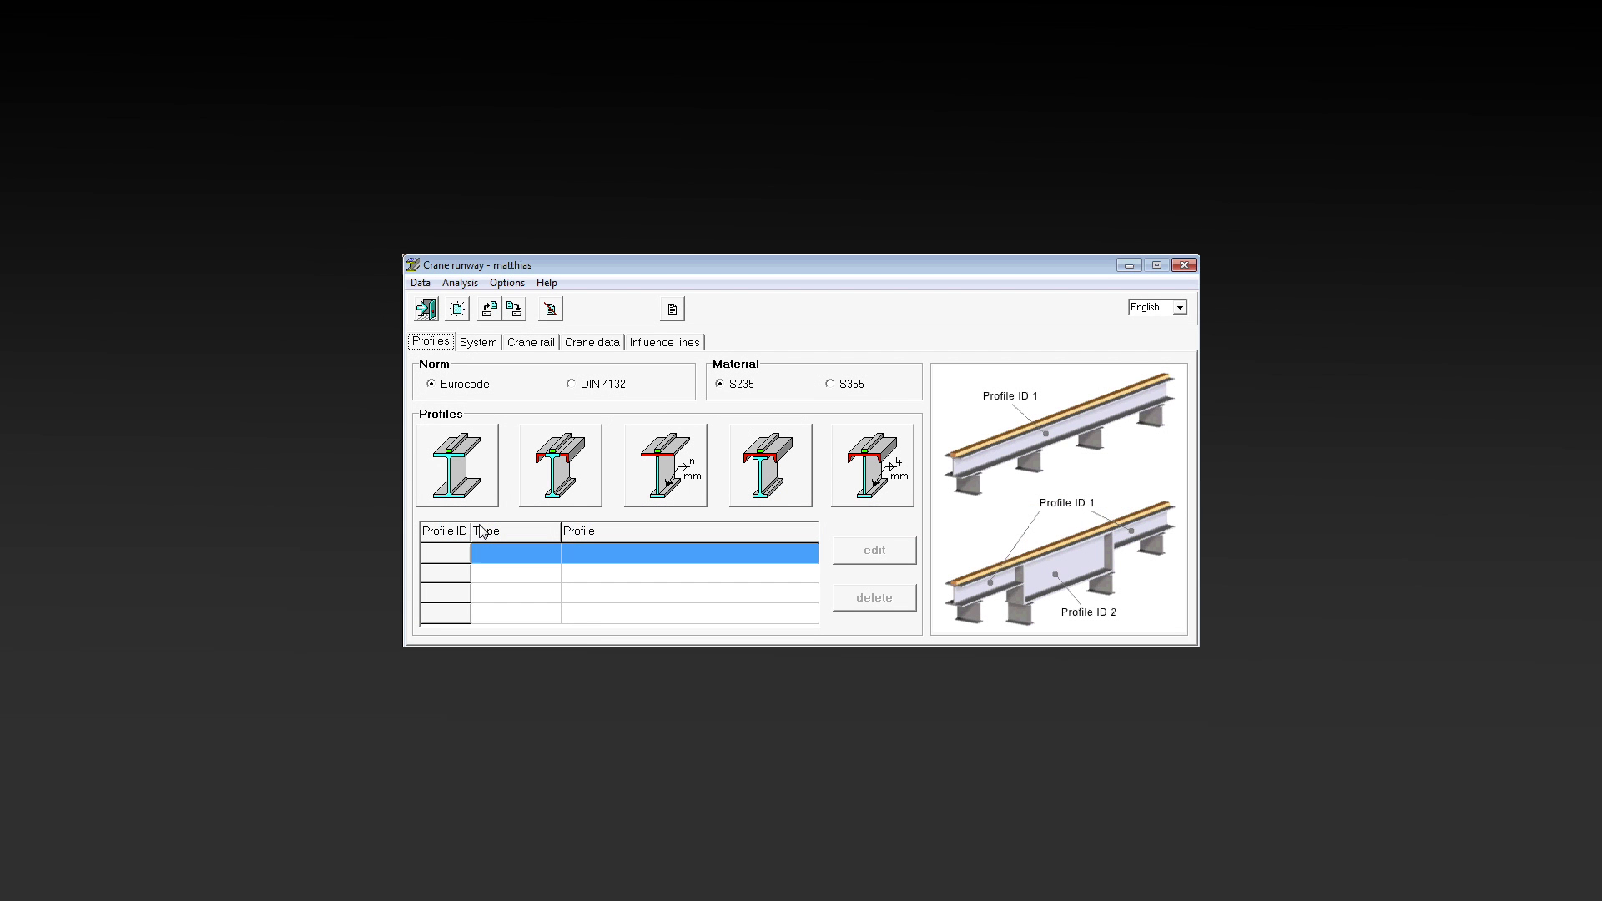
- Define profile 1 as an HE-A 200 section
{"action": "left_click", "coordinate": [457, 463]}
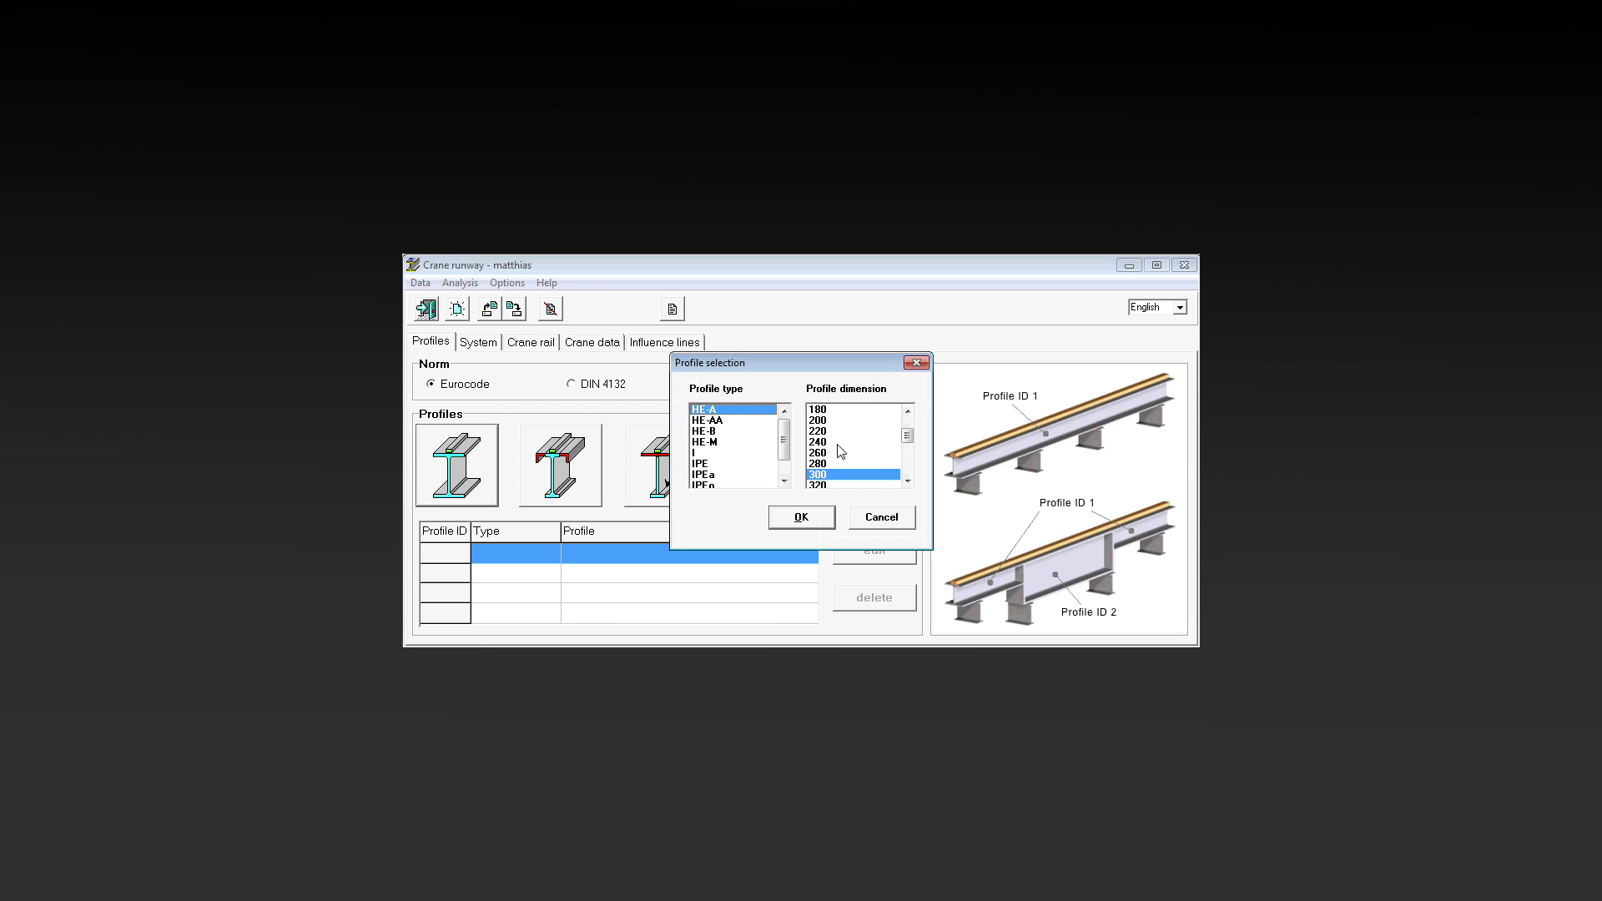
{"action": "left_click", "coordinate": [822, 421]}
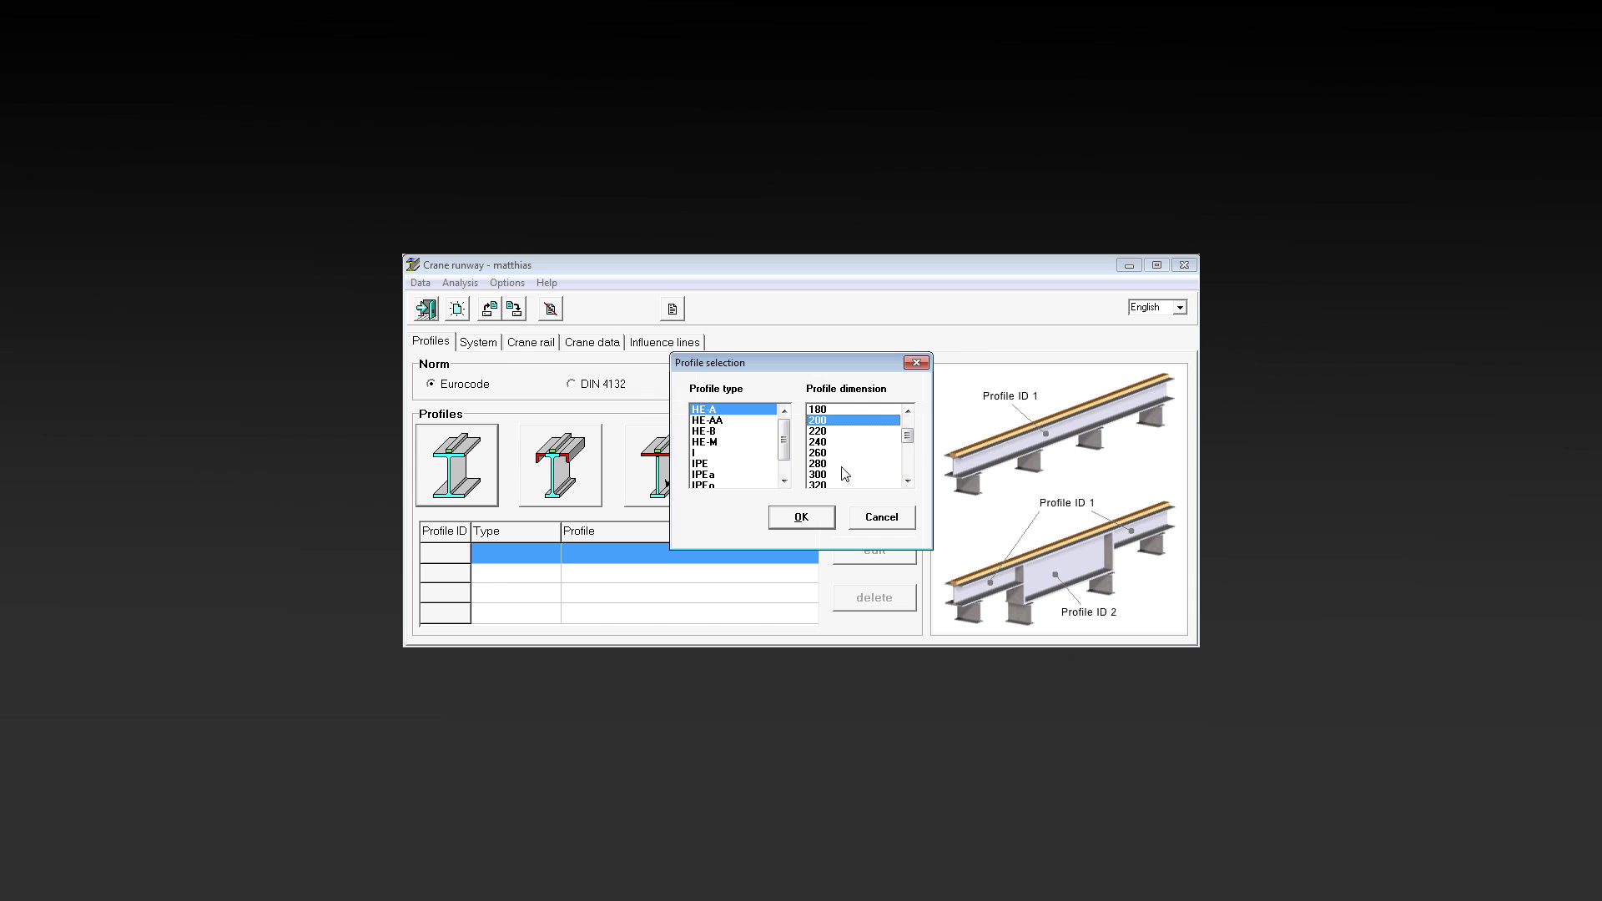
{"action": "left_click", "coordinate": [811, 520]}
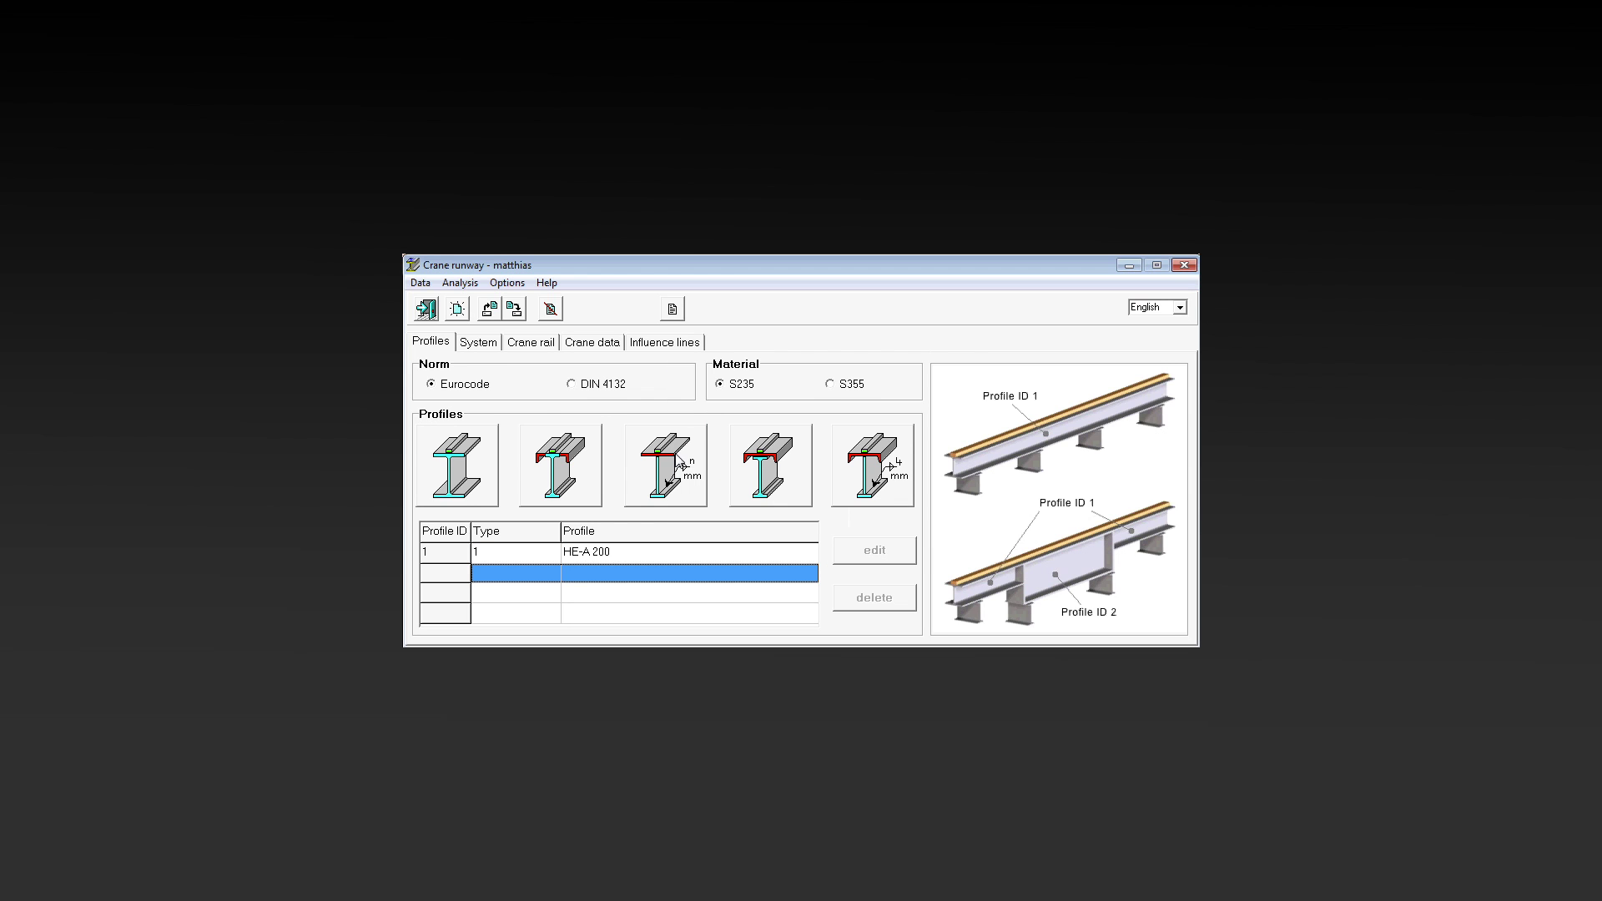
- Enter the first two girder spans as 5 m each using profile ID 1
{"action": "left_click", "coordinate": [482, 346]}
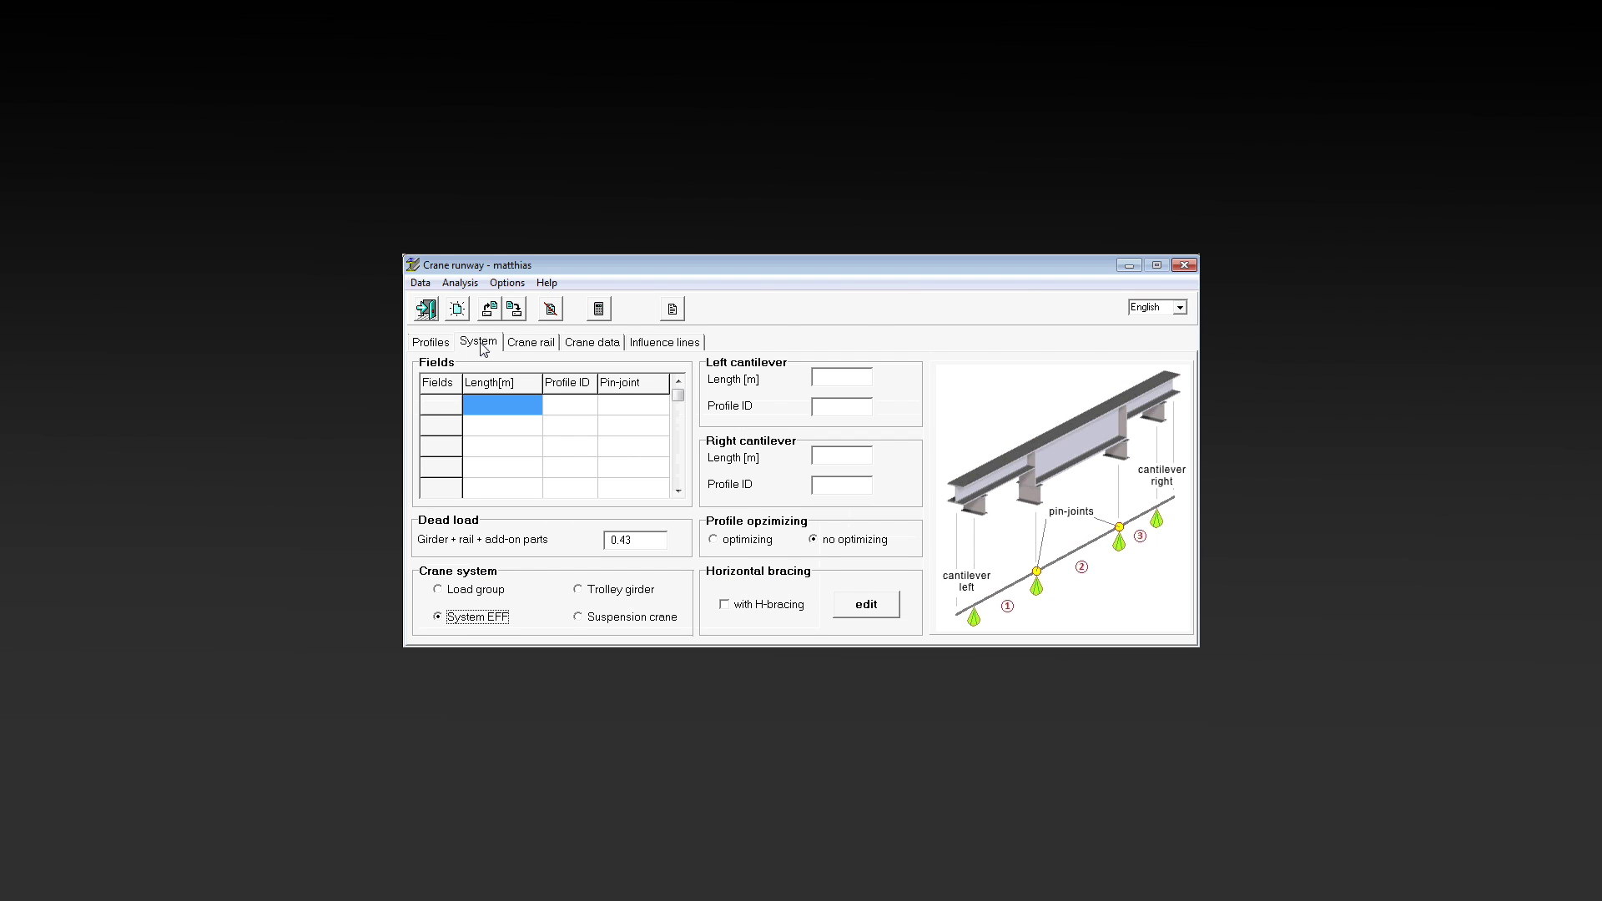
{"action": "left_click", "coordinate": [504, 405]}
{"action": "type", "text": "5"}
{"action": "key", "text": "Tab"}
{"action": "type", "text": "1"}
{"action": "key", "text": "Return"}
{"action": "type", "text": "5"}
{"action": "key", "text": "Tab"}
{"action": "type", "text": "1"}
- Add a third 5 m span with profile ID 1 and switch on profile optimizing
{"action": "key", "text": "Return"}
{"action": "type", "text": "5"}
{"action": "key", "text": "Tab"}
{"action": "type", "text": "1"}
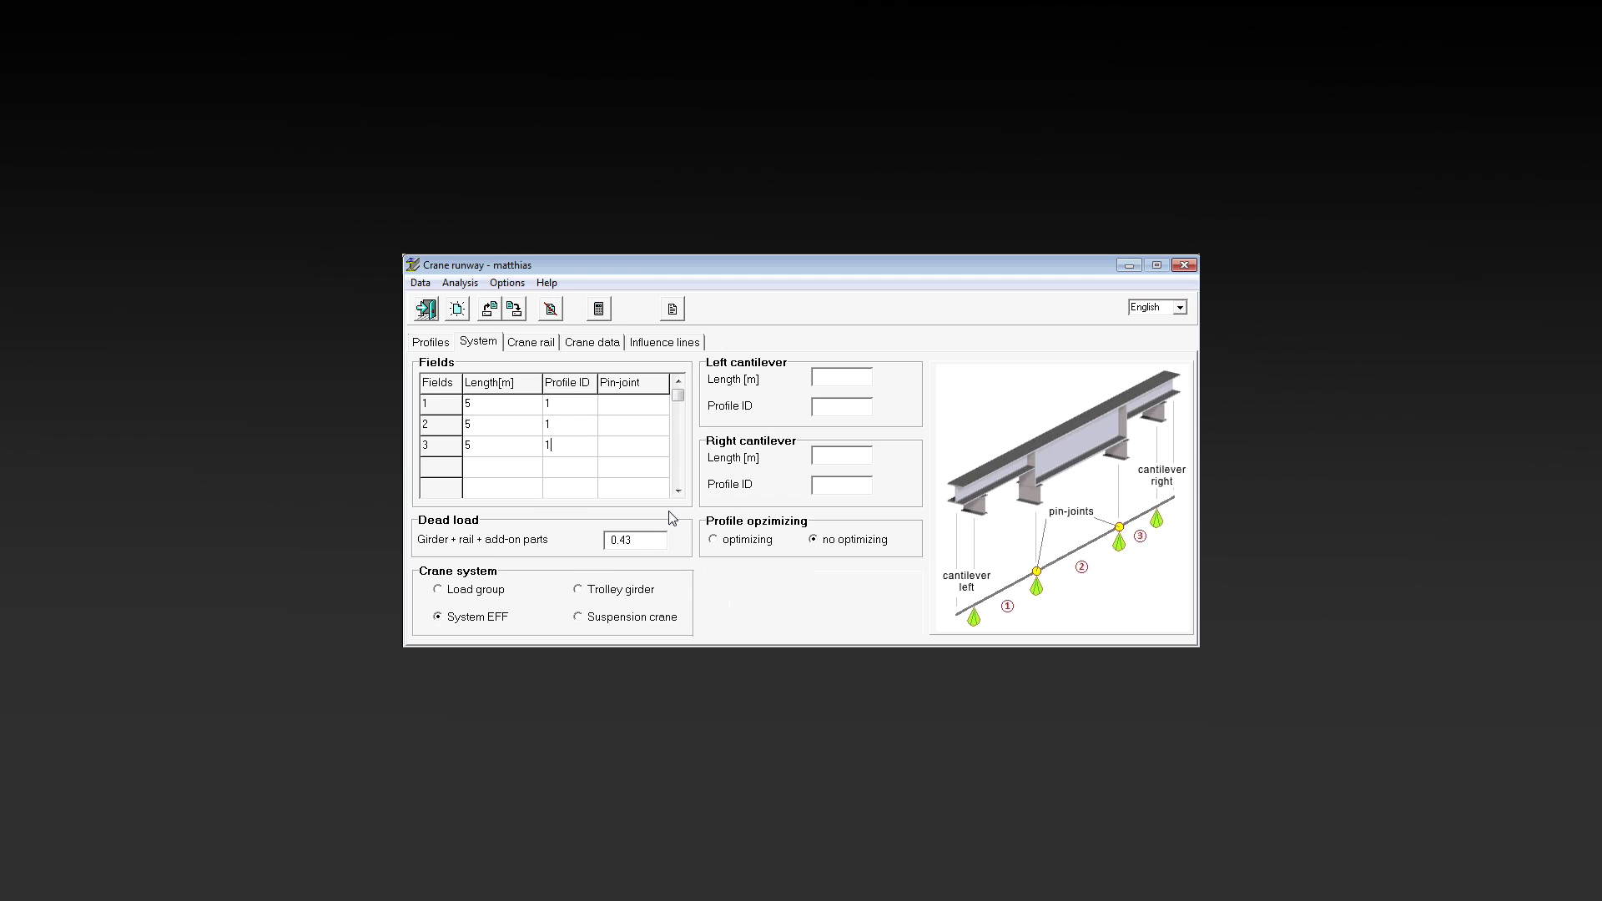
{"action": "left_click", "coordinate": [715, 539]}
{"action": "left_click", "coordinate": [532, 343]}
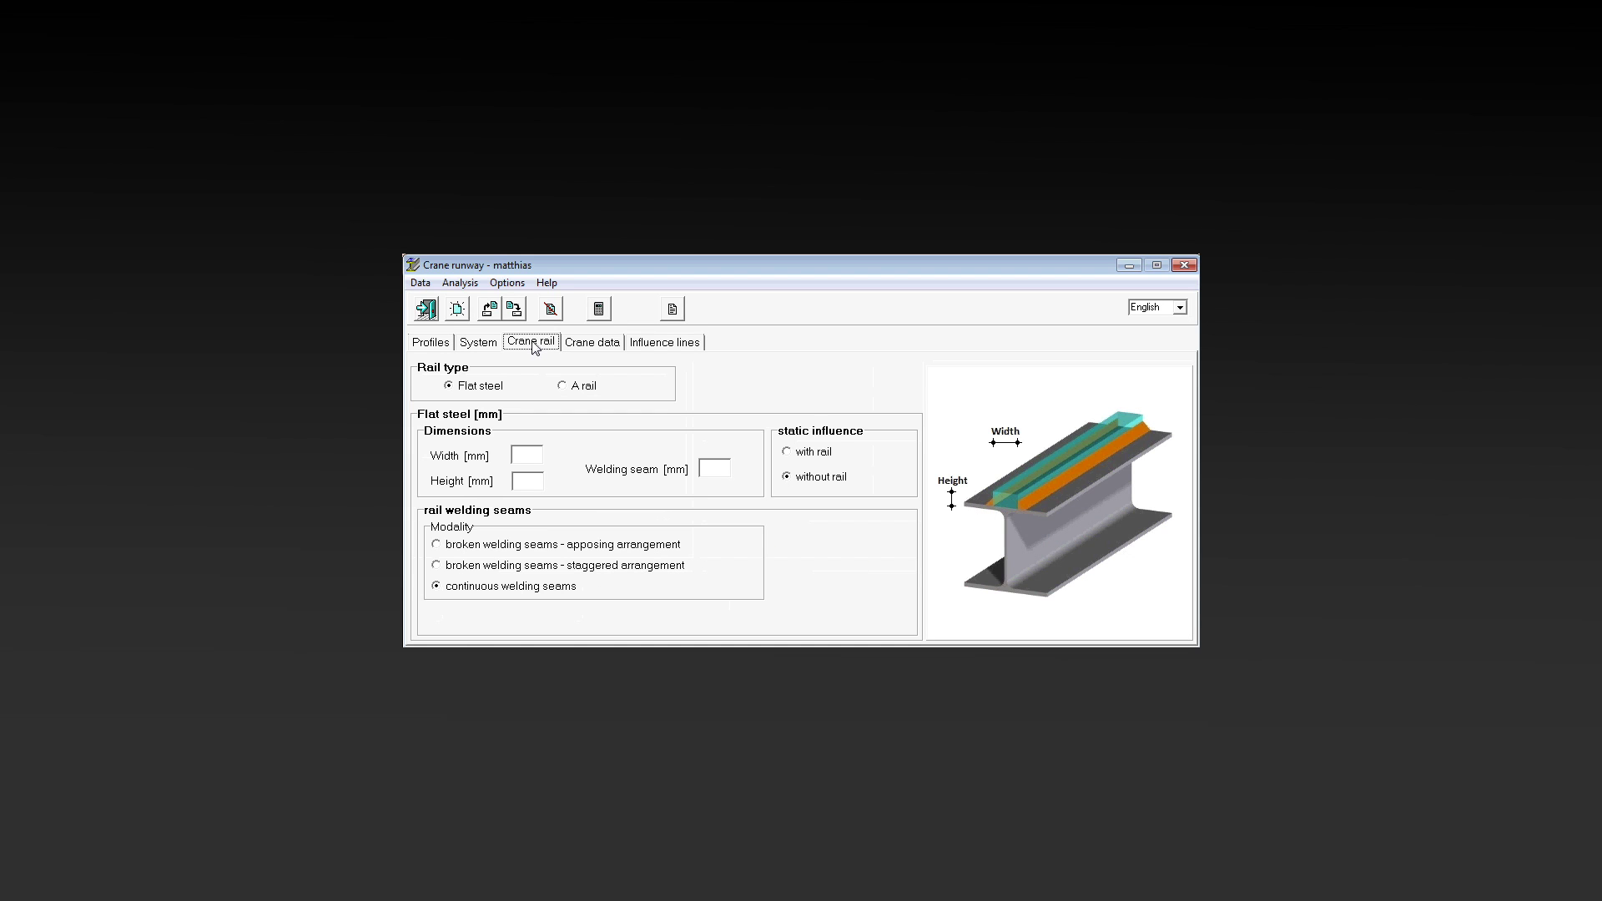
- Make the flat steel rail 50 mm wide and 30 mm high with a 6 mm welding seam
{"action": "left_click", "coordinate": [534, 453]}
{"action": "type", "text": "50"}
{"action": "left_click", "coordinate": [528, 481]}
{"action": "type", "text": "30"}
{"action": "type", "text": "6"}
{"action": "key", "text": "Tab"}
- Enter crane 1: lifting load 50, span 19, wheelbase 3.2, Pmax 40, Pmin 20, Pg 15/10; calculate side loads
{"action": "left_click", "coordinate": [583, 344]}
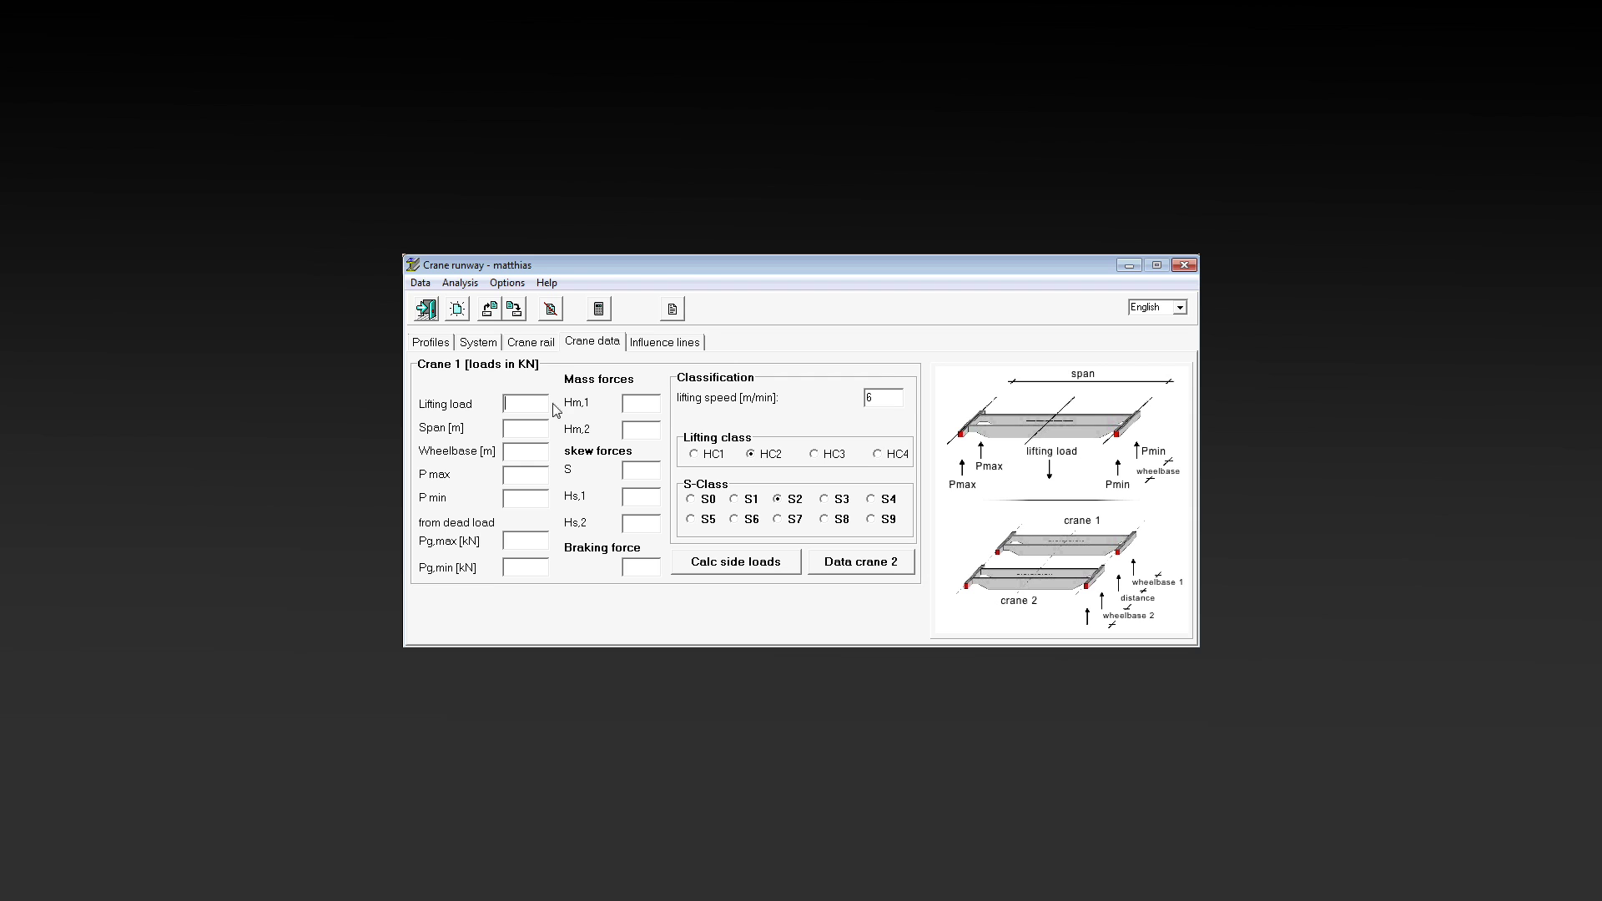
{"action": "left_click", "coordinate": [519, 402]}
{"action": "type", "text": "50"}
{"action": "type", "text": "19"}
{"action": "left_click", "coordinate": [525, 451]}
{"action": "type", "text": "3,2"}
{"action": "type", "text": "40"}
{"action": "type", "text": "20"}
{"action": "type", "text": "15"}
{"action": "type", "text": "10"}
{"action": "left_click", "coordinate": [735, 566]}
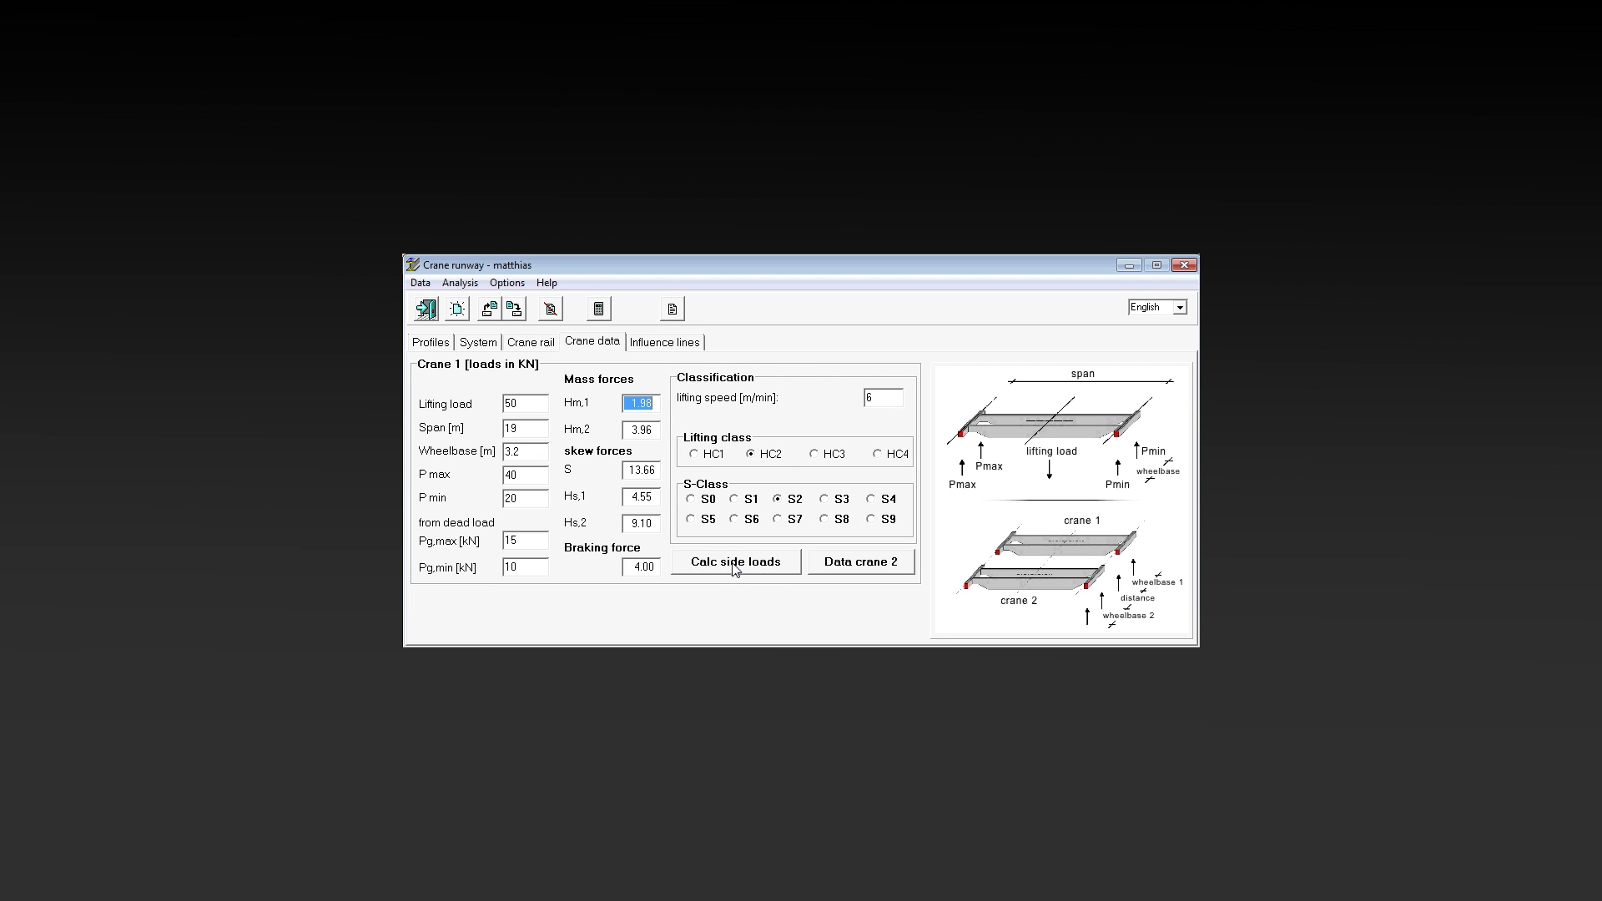
{"action": "left_click", "coordinate": [656, 344]}
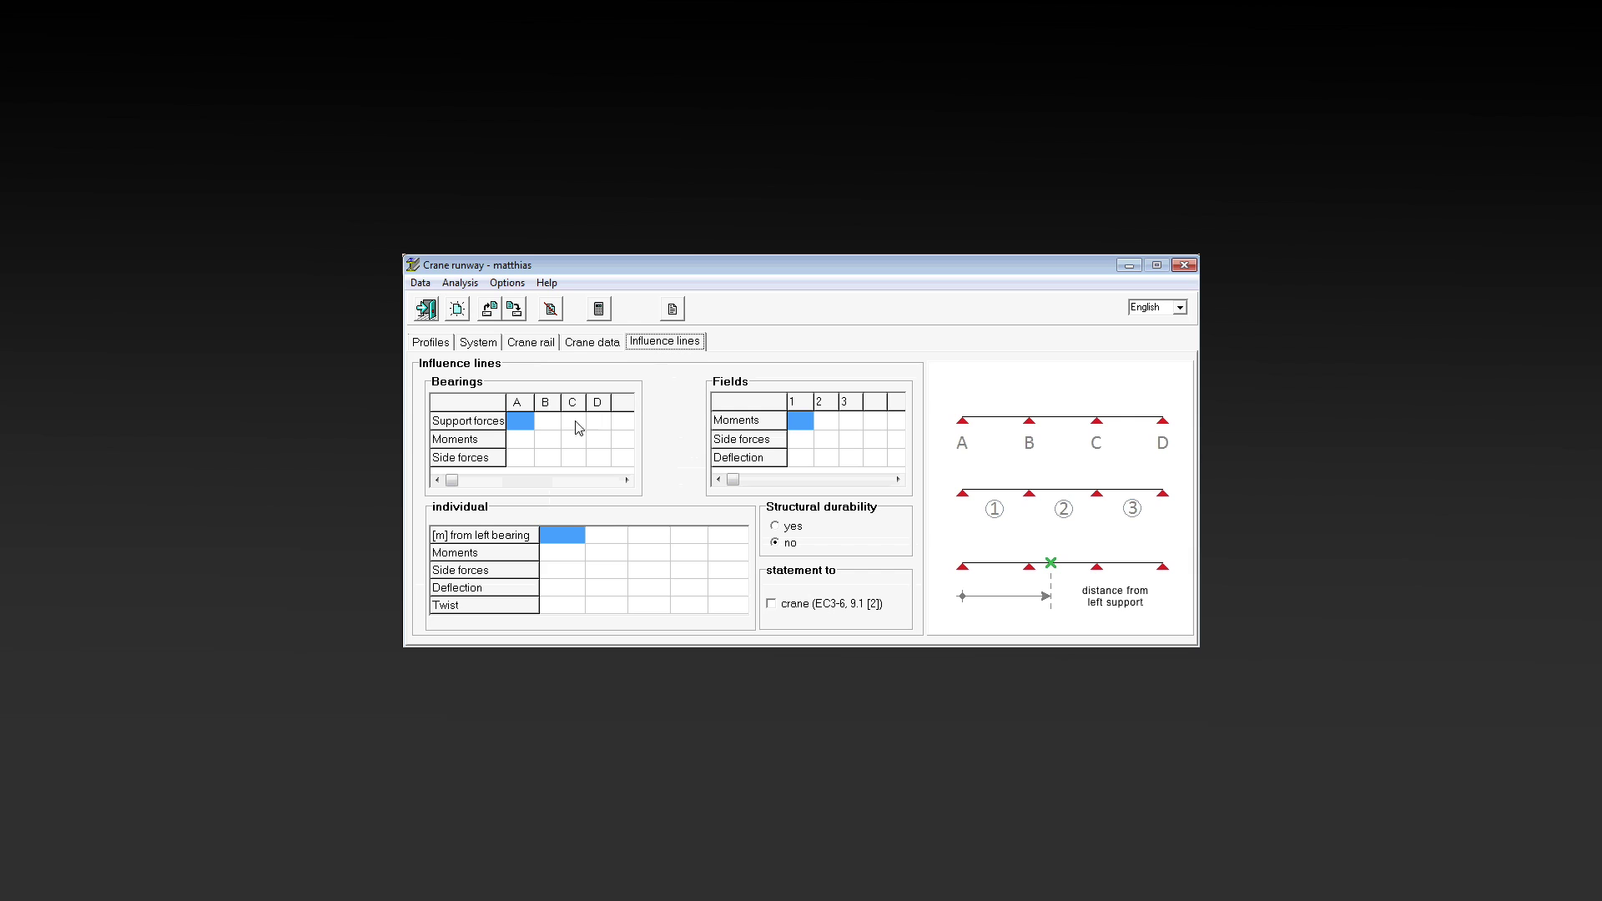
- Request support-force influence lines at bearings A and B and tick the crane EC3-6 statement
{"action": "left_click", "coordinate": [524, 426]}
{"action": "left_click", "coordinate": [545, 425]}
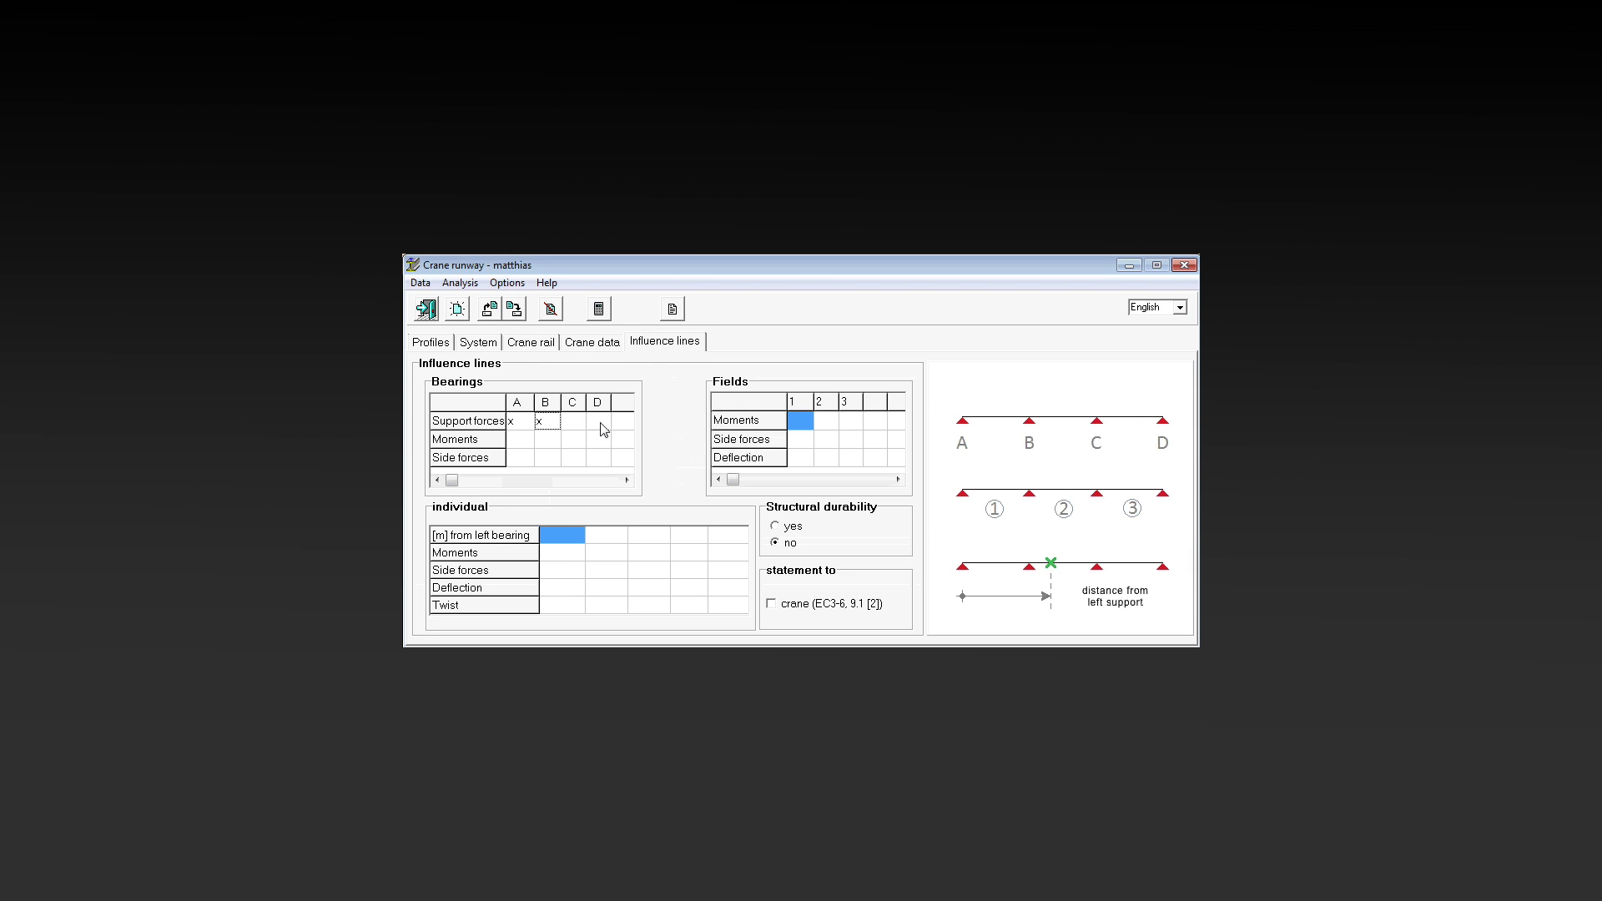
{"action": "left_click", "coordinate": [799, 423]}
{"action": "left_click", "coordinate": [772, 605]}
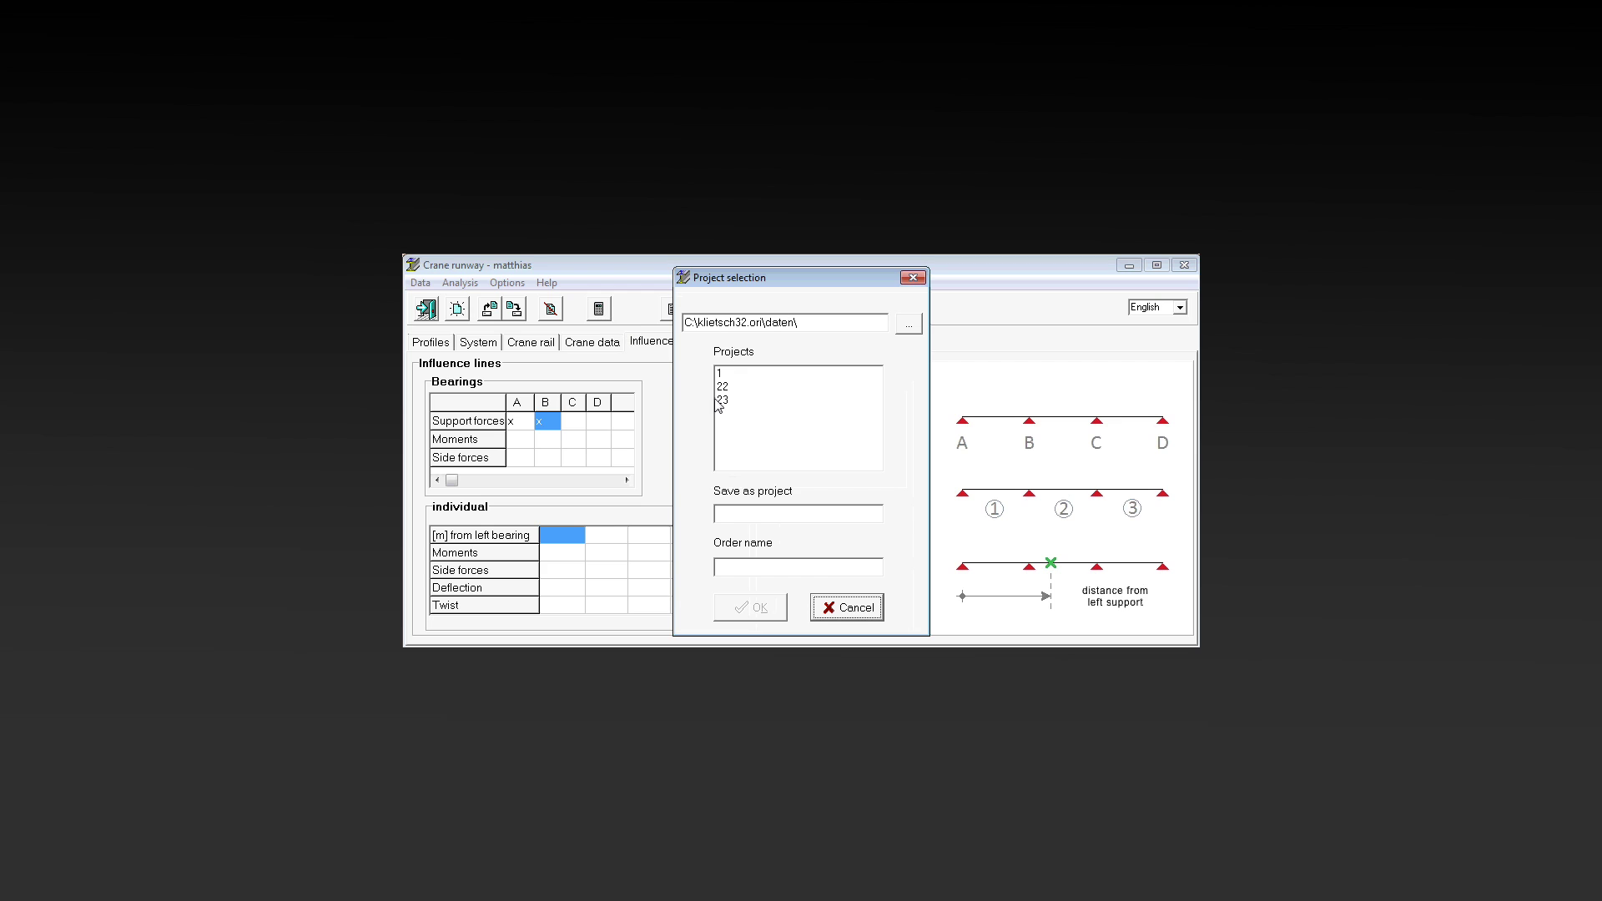
- Save the input as project 24 with order name 'Demo' and start the calculation
{"action": "left_click", "coordinate": [756, 516]}
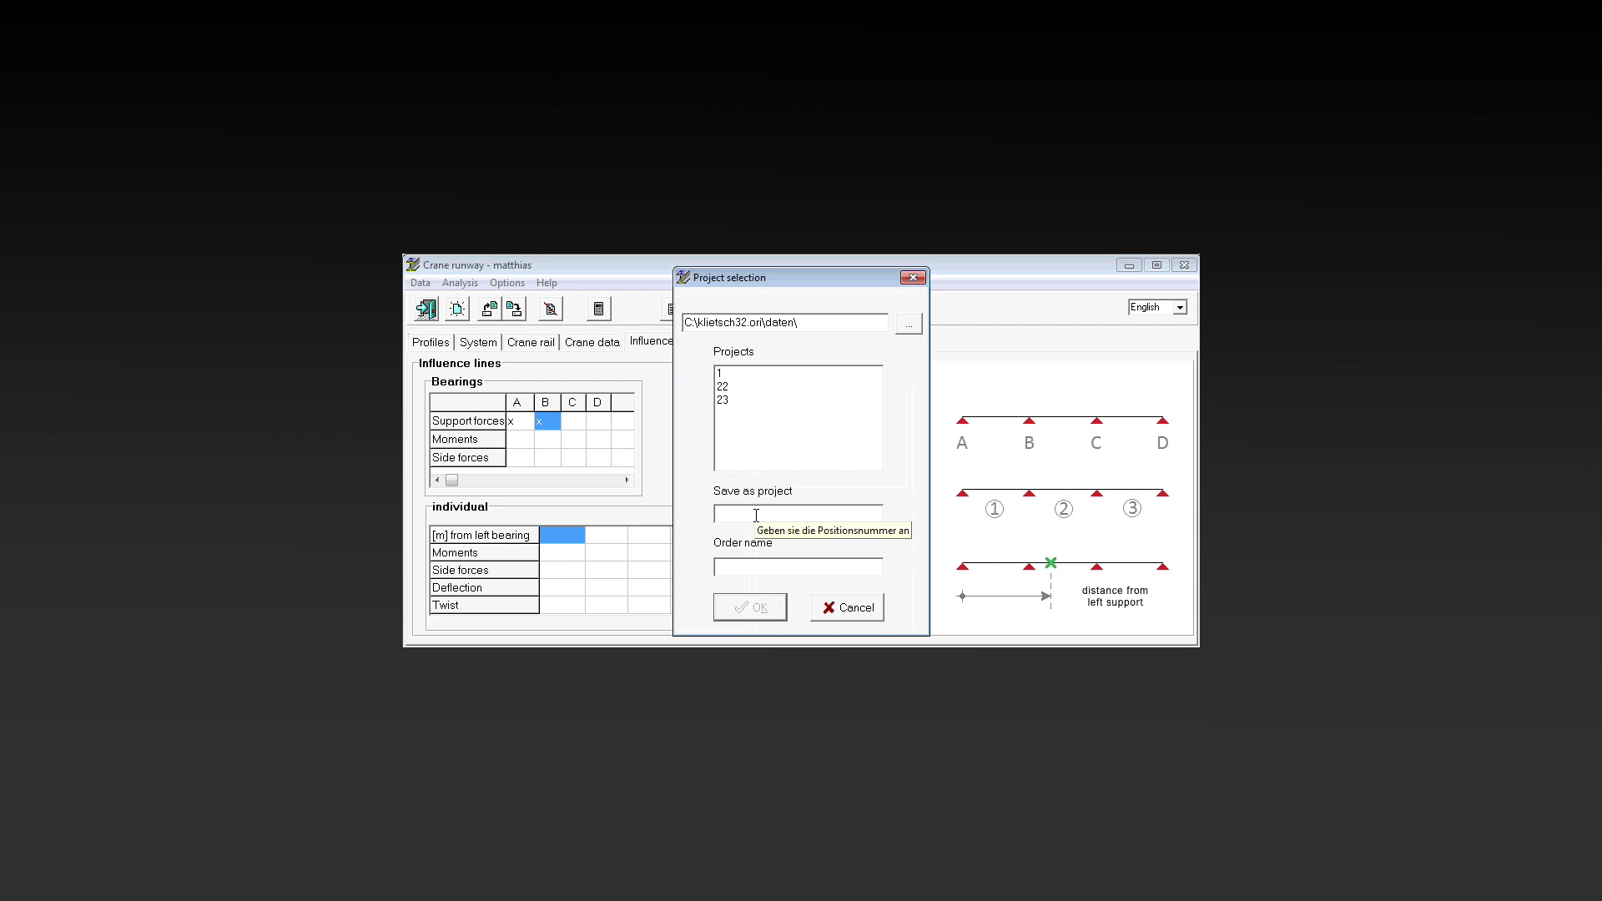
{"action": "type", "text": "24"}
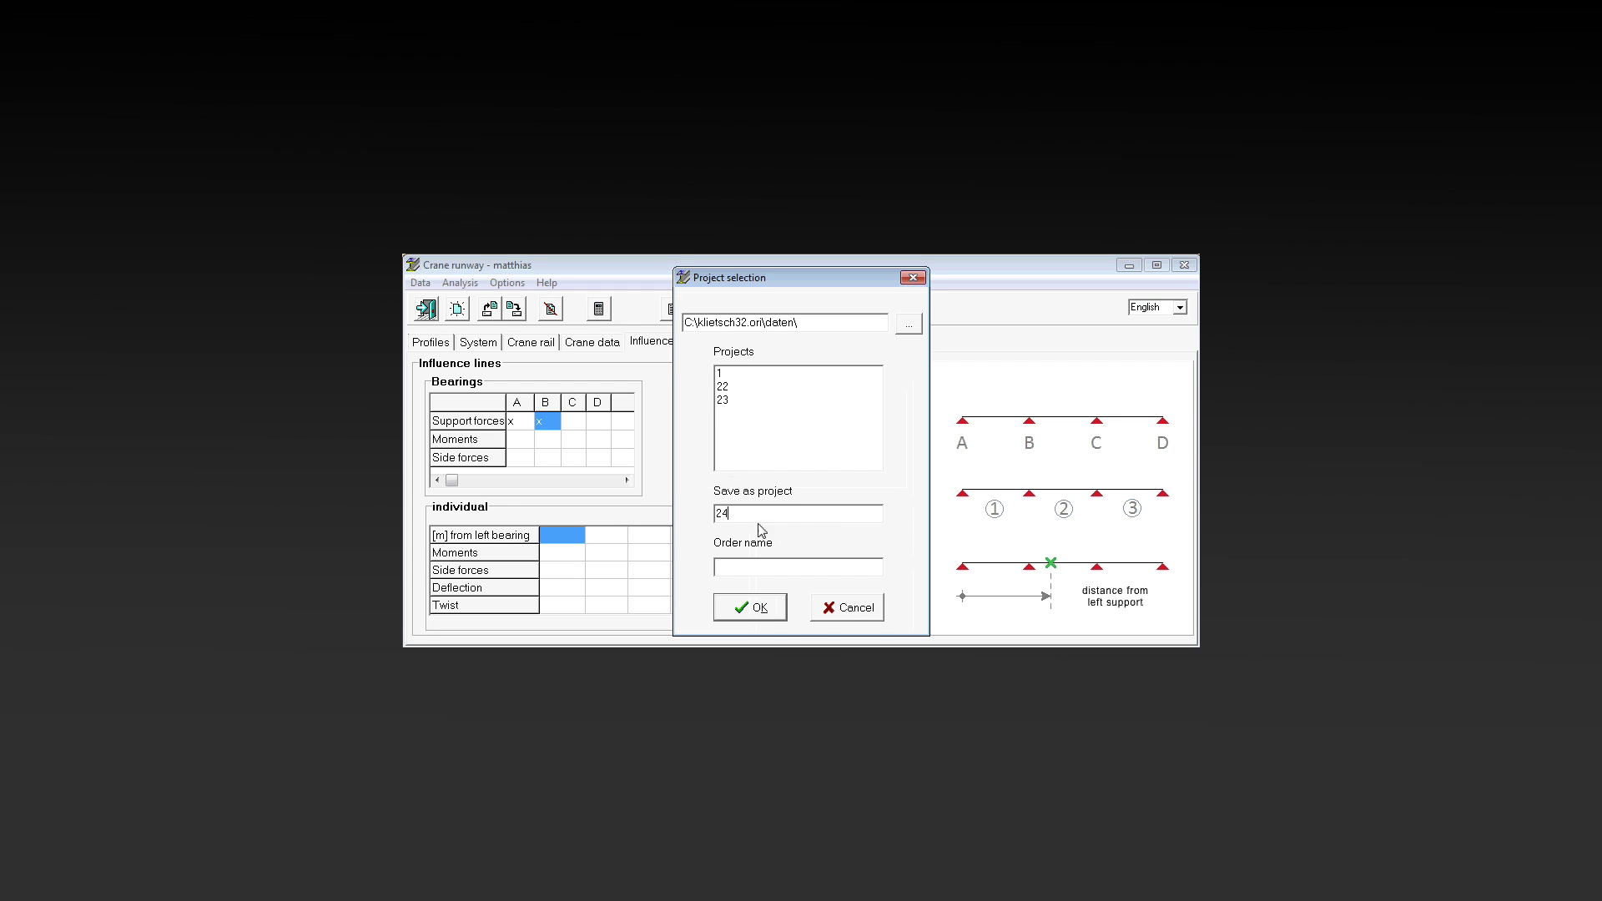
{"action": "left_click", "coordinate": [763, 566]}
{"action": "type", "text": "Demo"}
{"action": "left_click", "coordinate": [759, 609]}
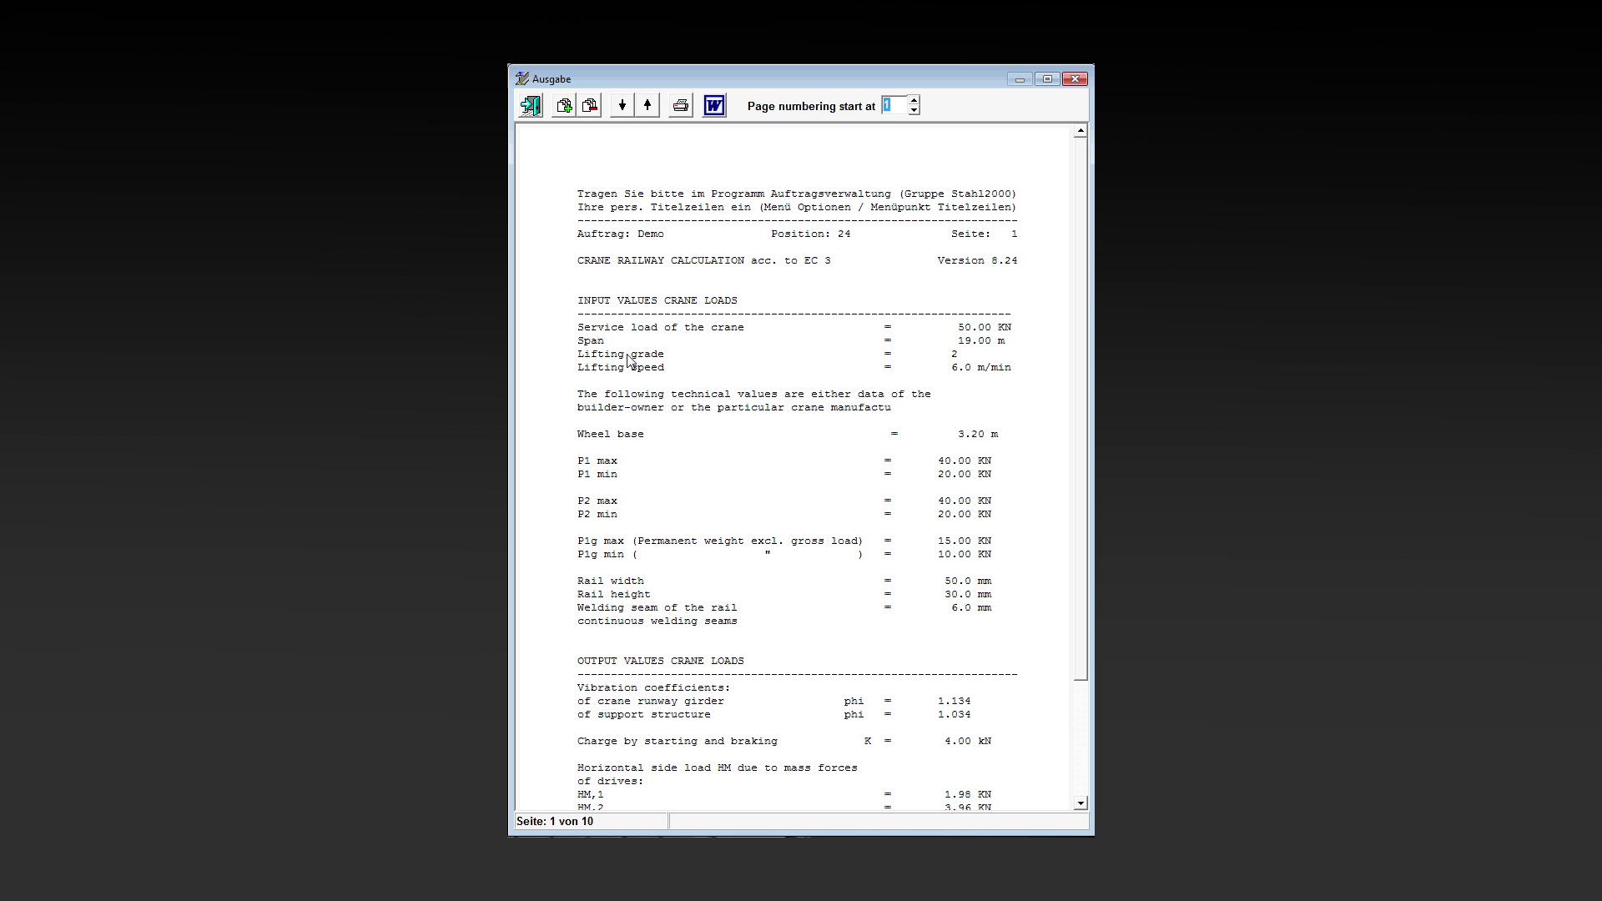
- Page through the report from page 1 to page 9, showing the bearing reactions
{"action": "left_click", "coordinate": [564, 107]}
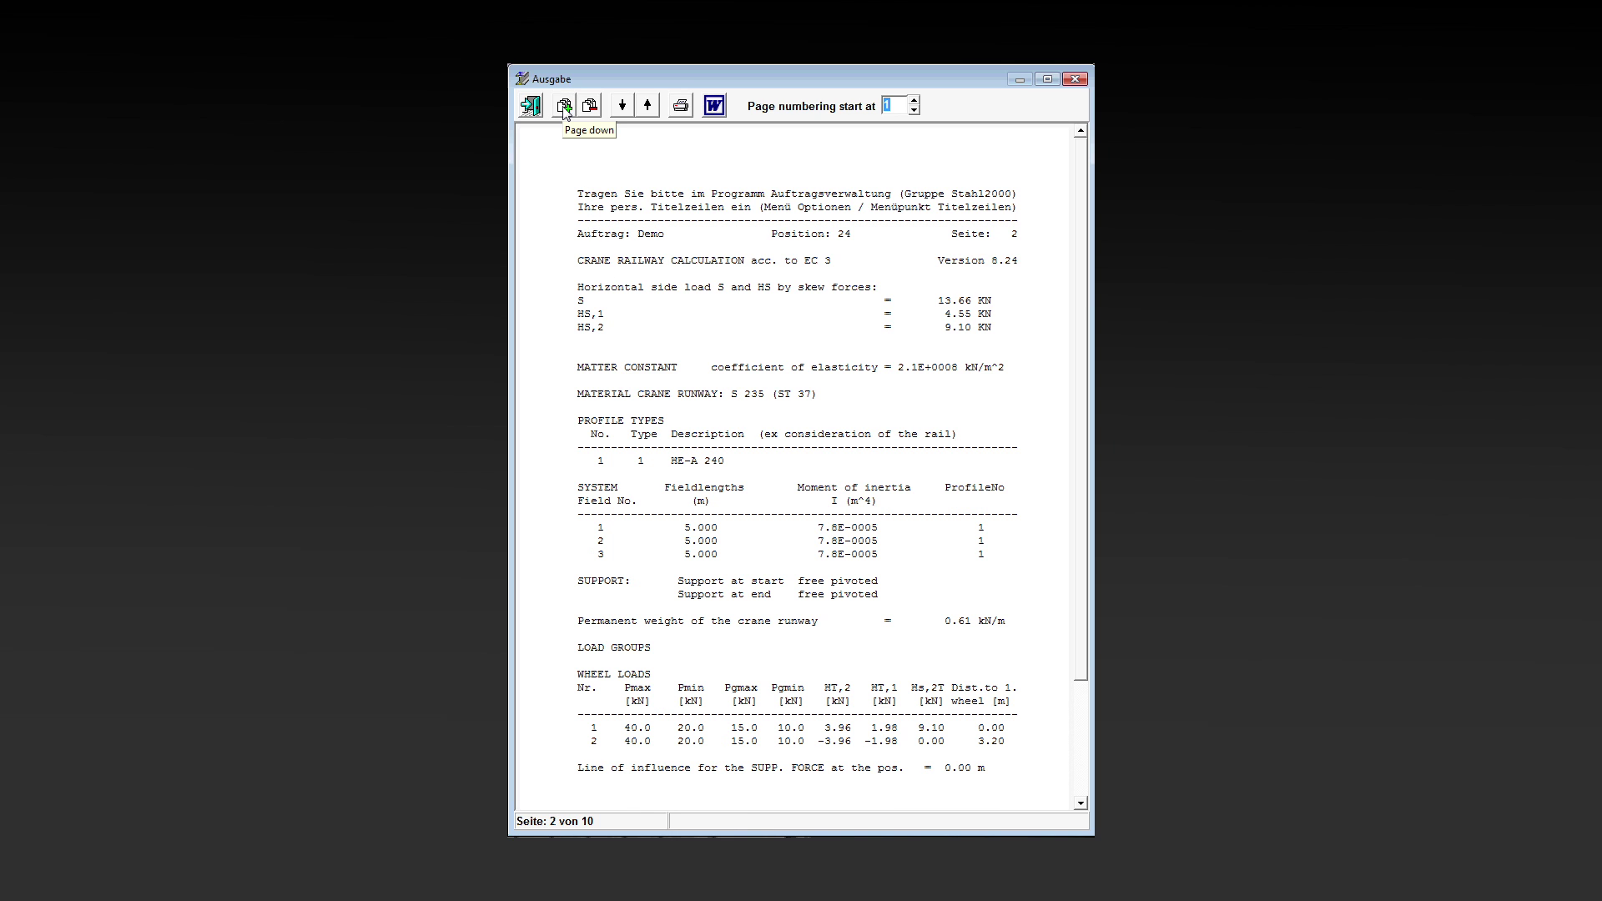
{"action": "left_click", "coordinate": [564, 107]}
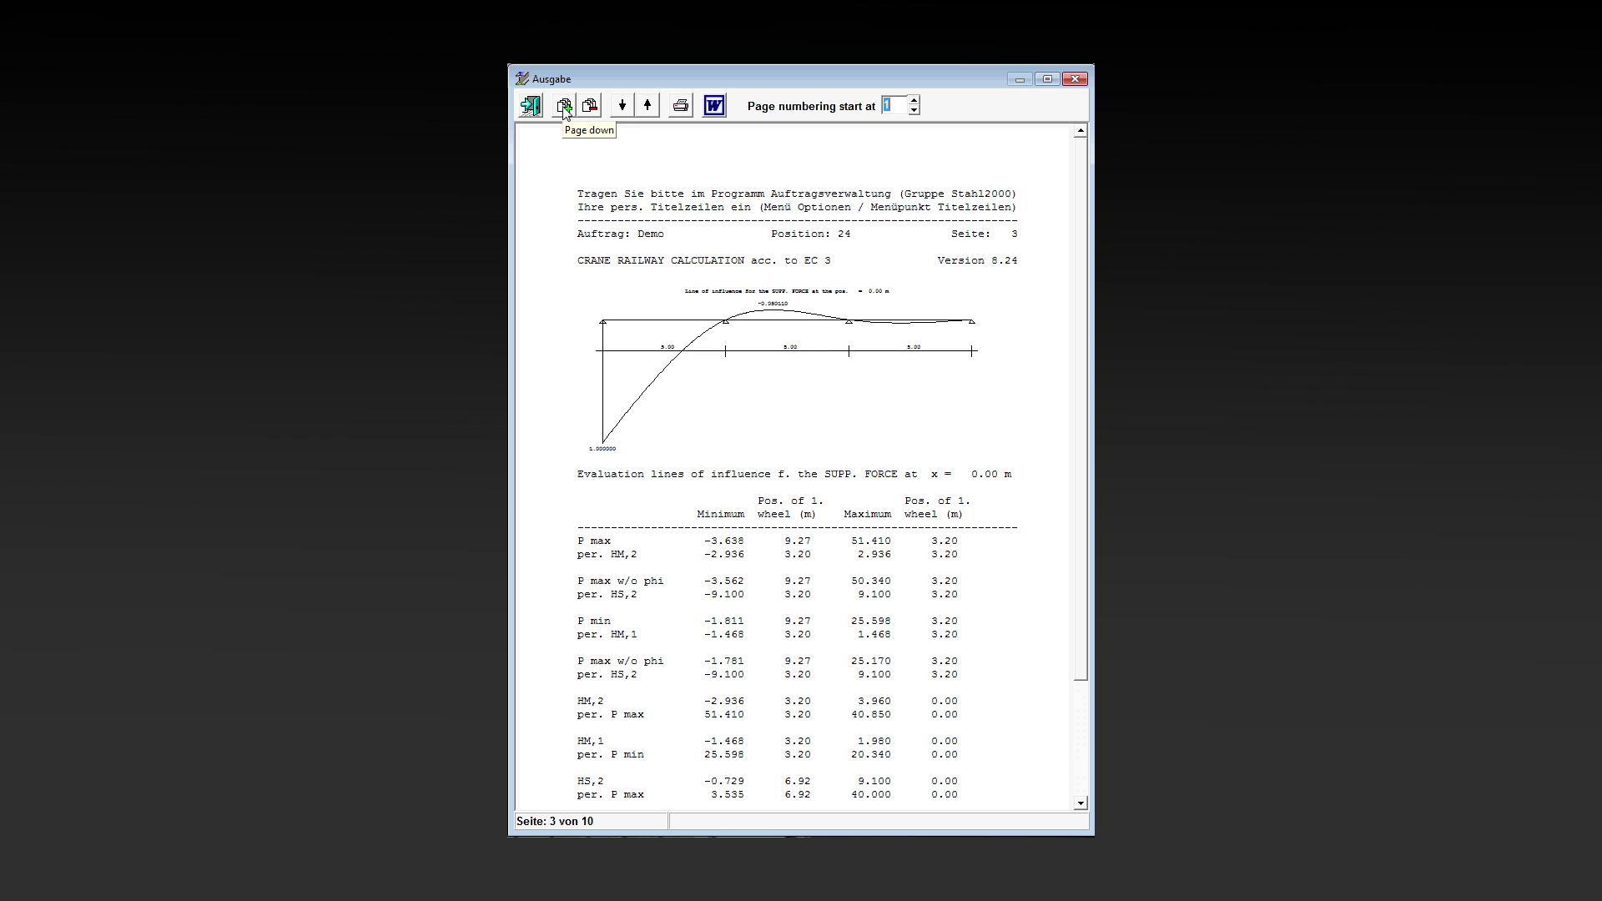
{"action": "left_click", "coordinate": [564, 107]}
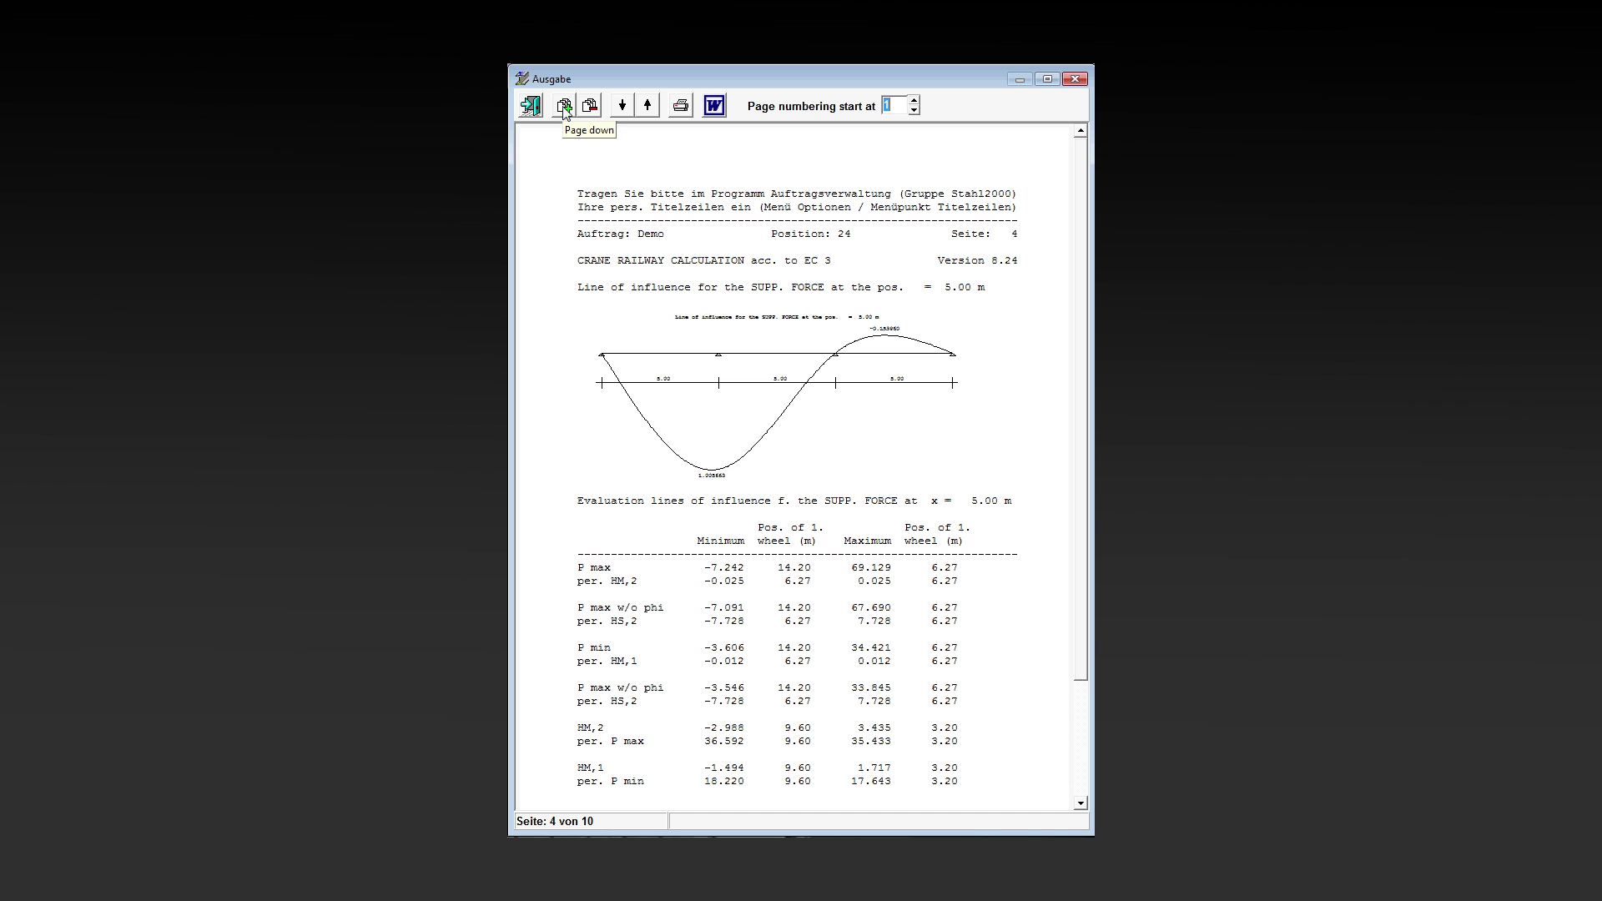
{"action": "left_click", "coordinate": [564, 107]}
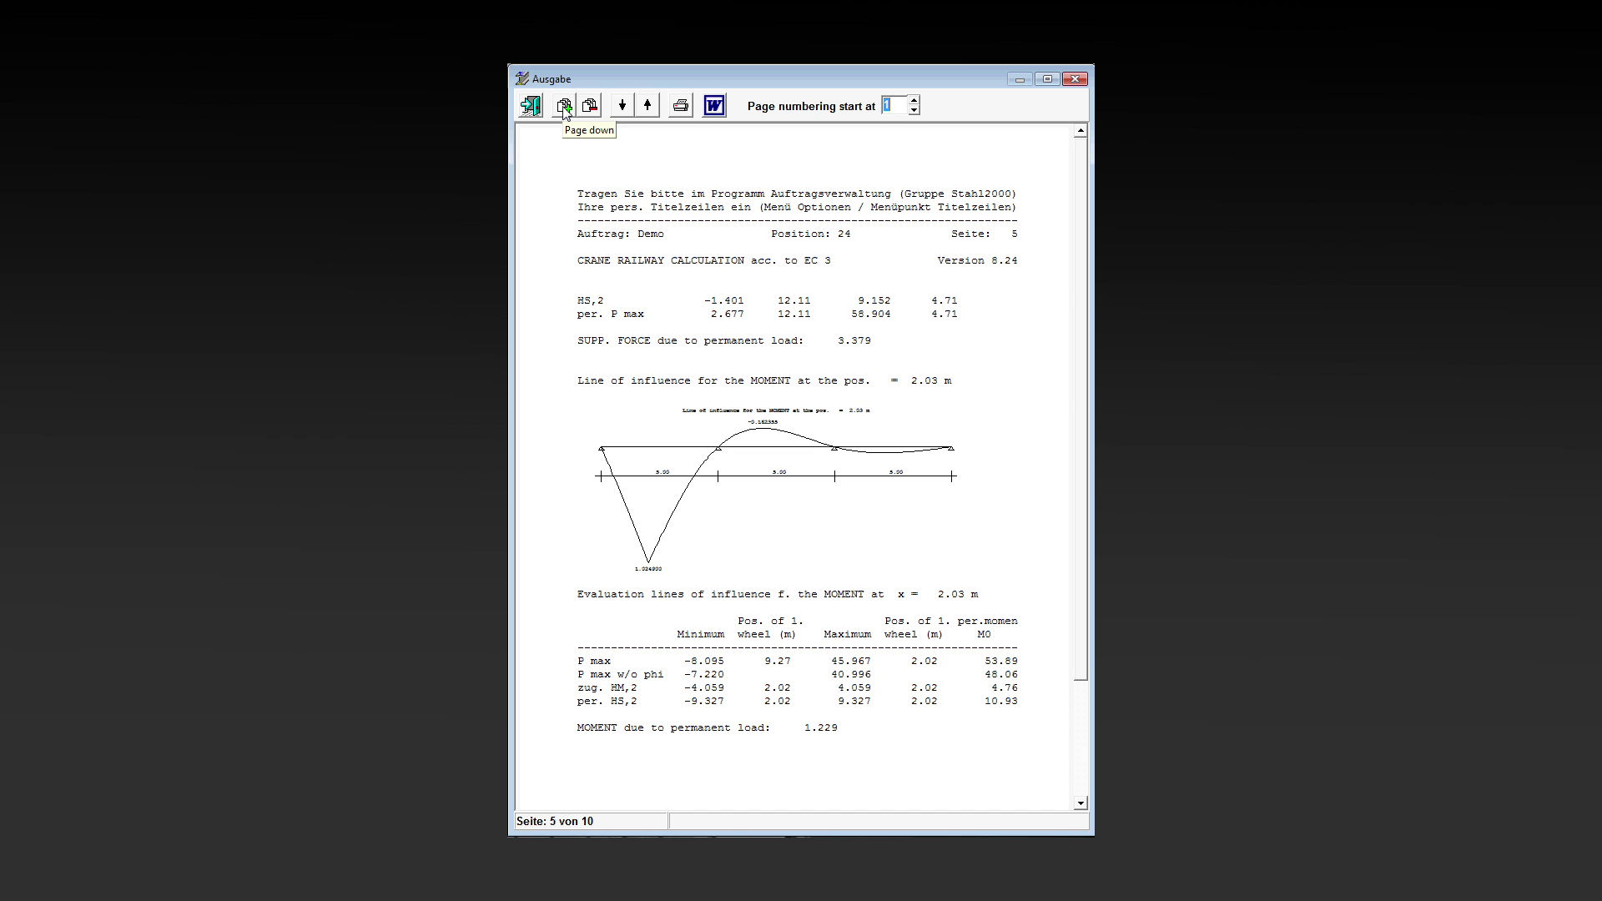
{"action": "left_click", "coordinate": [564, 107]}
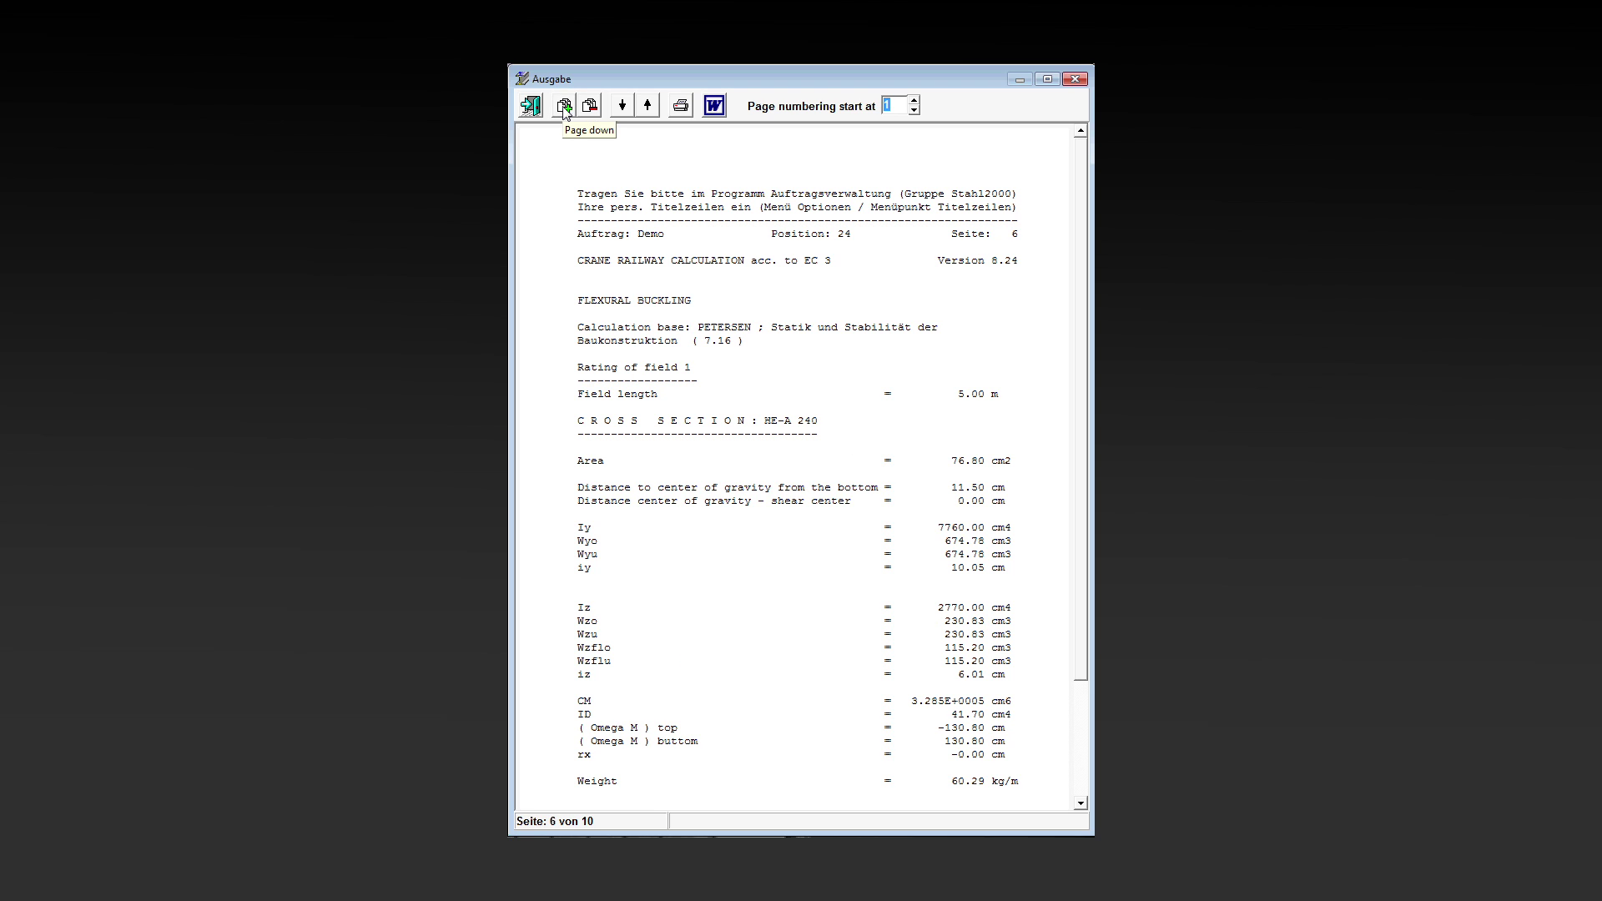
{"action": "left_click", "coordinate": [564, 107]}
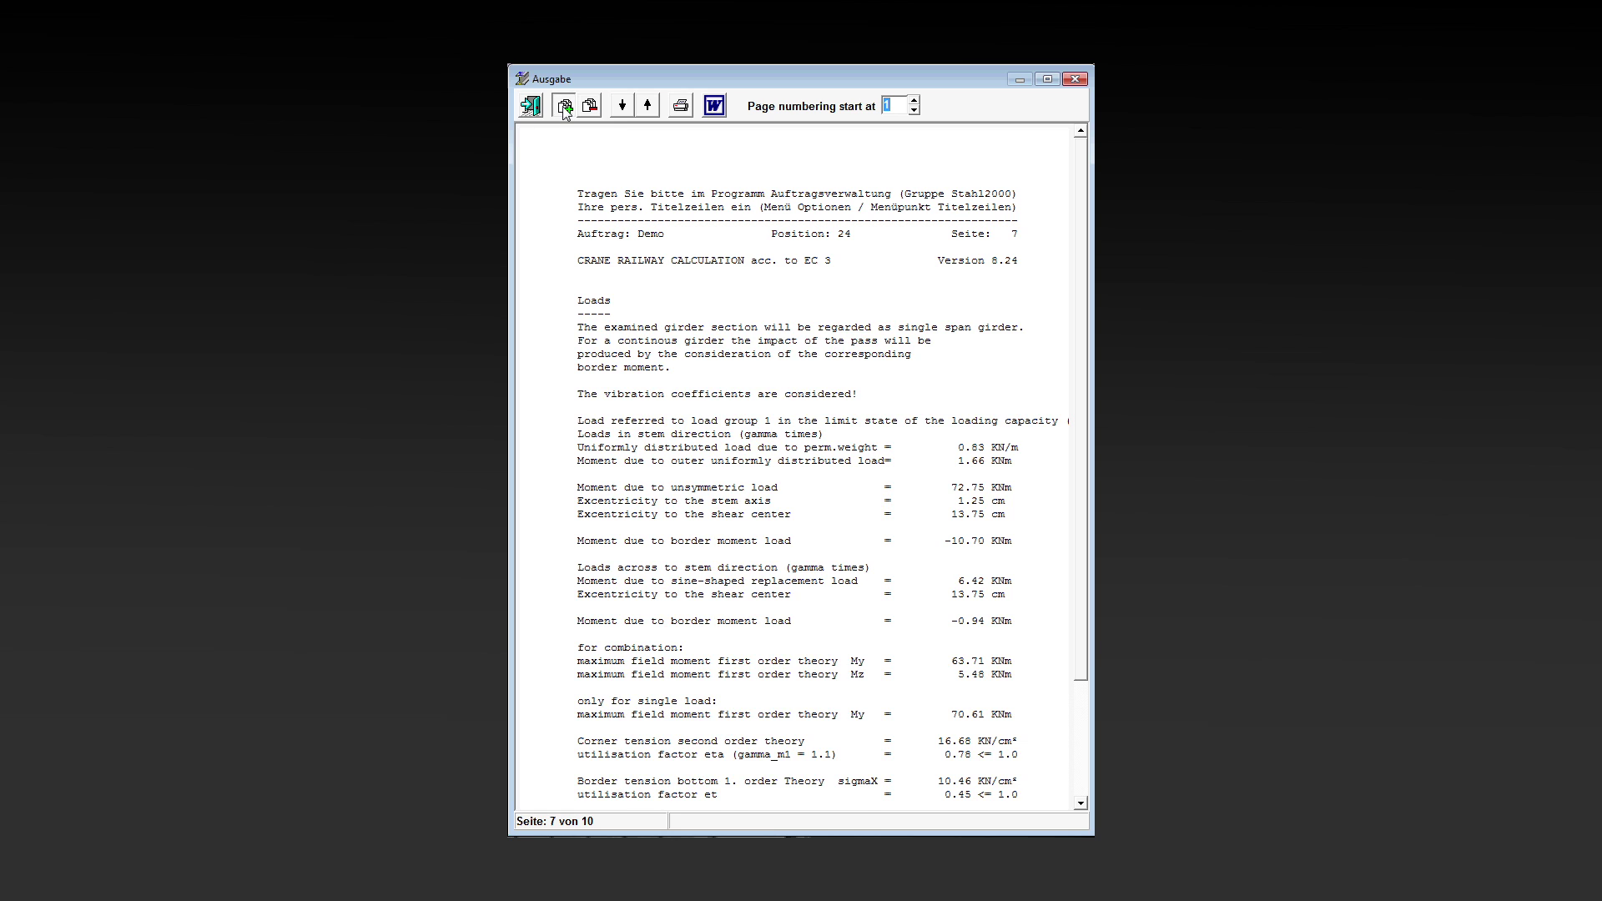
{"action": "left_click", "coordinate": [564, 107]}
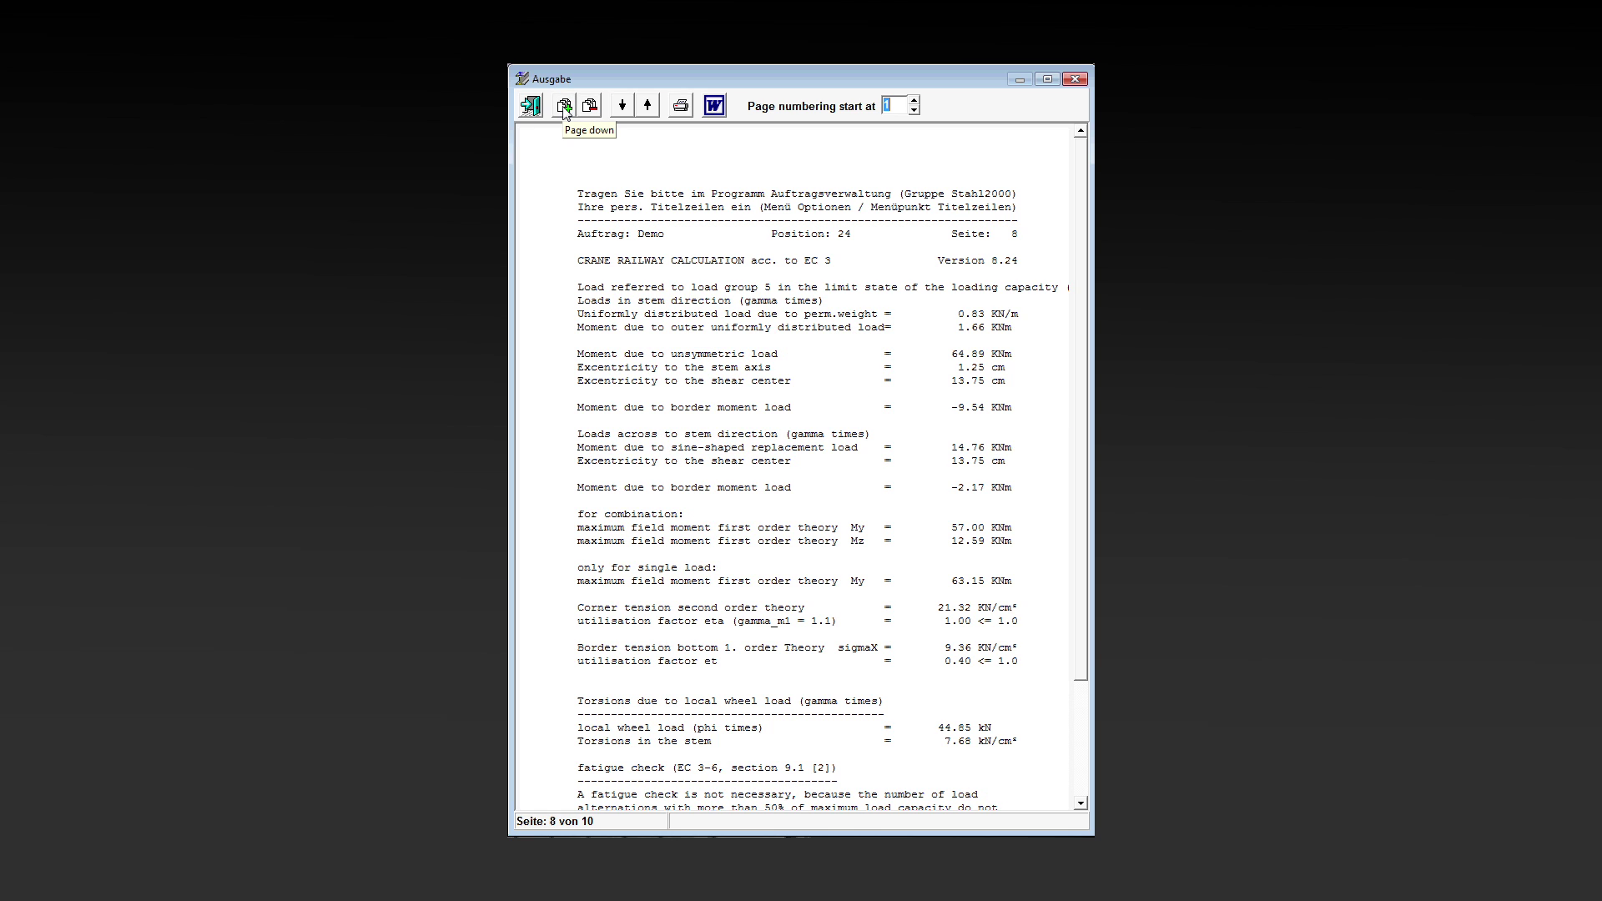
{"action": "left_click", "coordinate": [564, 108]}
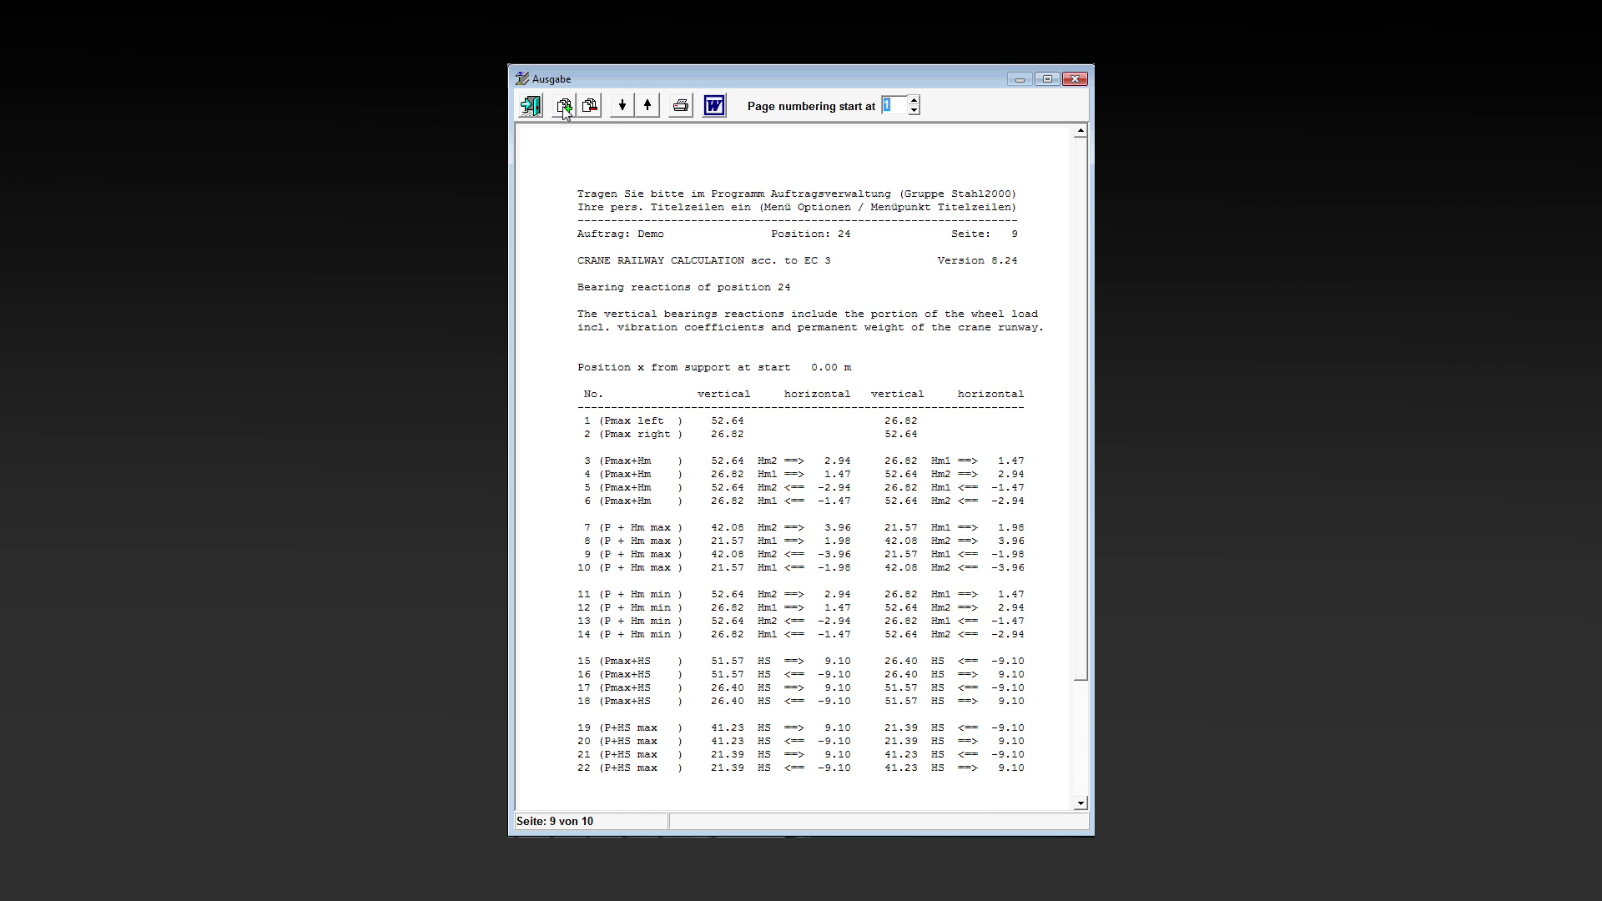